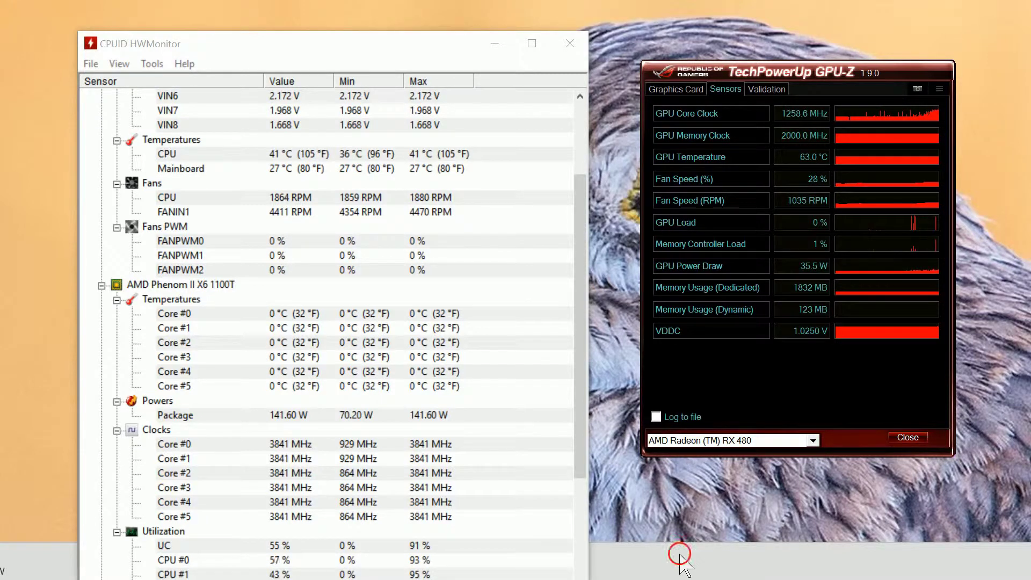
Restore the Outlook window showing the AMD folder's RX480 Netflix 4K notifications
mouse_move(684, 561)
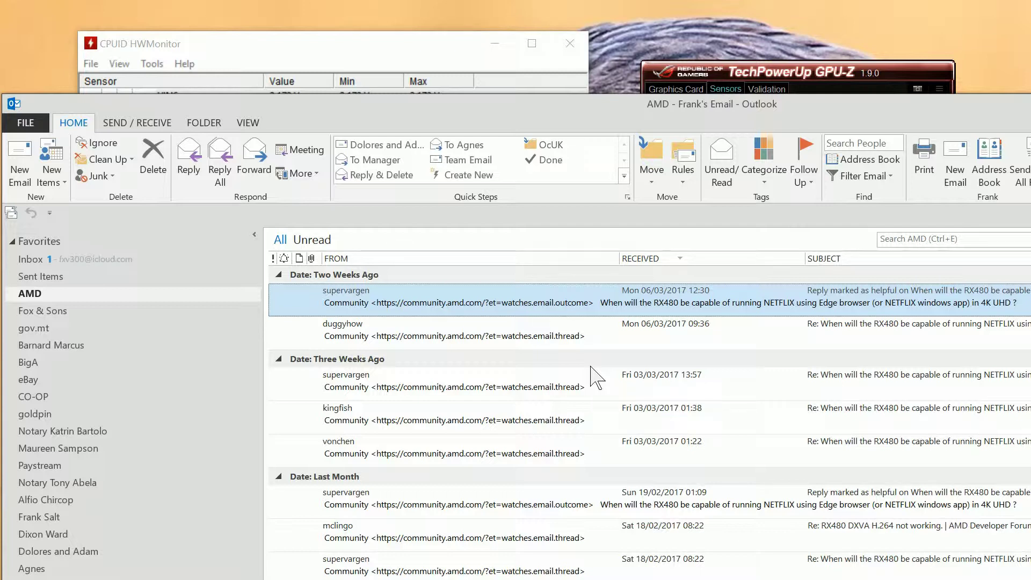
Open Advanced Find with Ctrl+Shift+F and bring up its Browse folder picker
key("ctrl+shift+f")
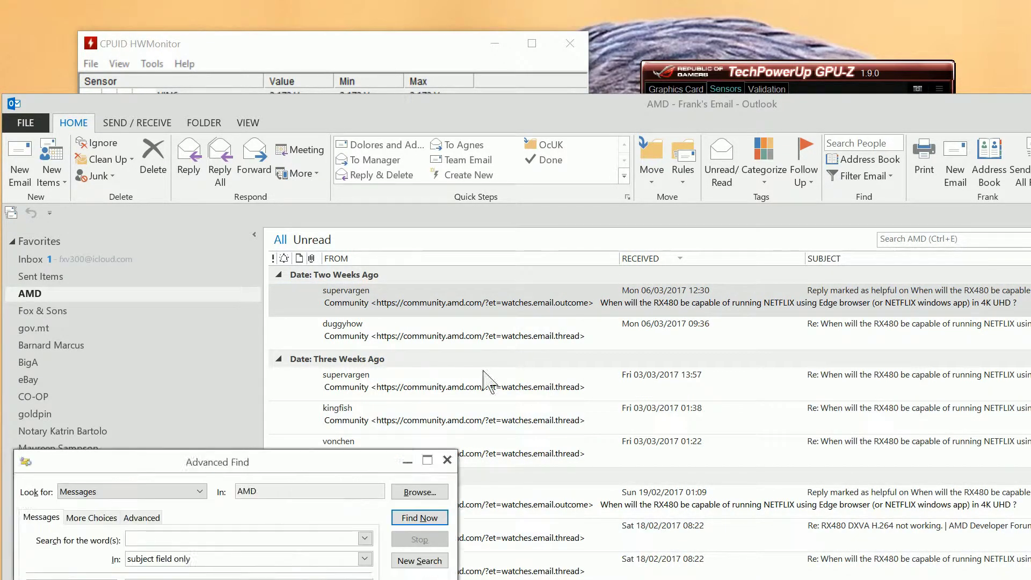
left_click_drag(592, 221, 420, 84)
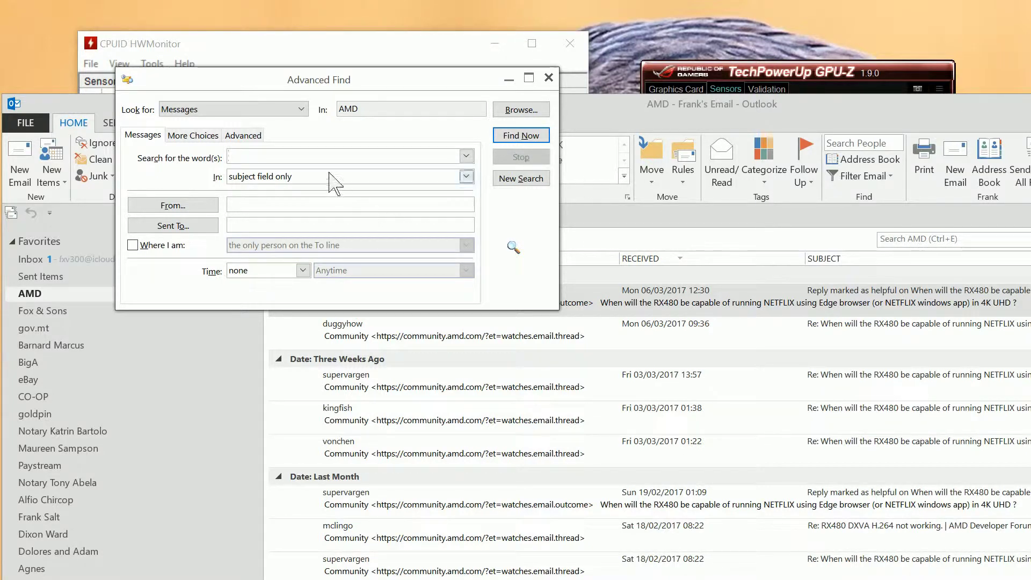
left_click(511, 112)
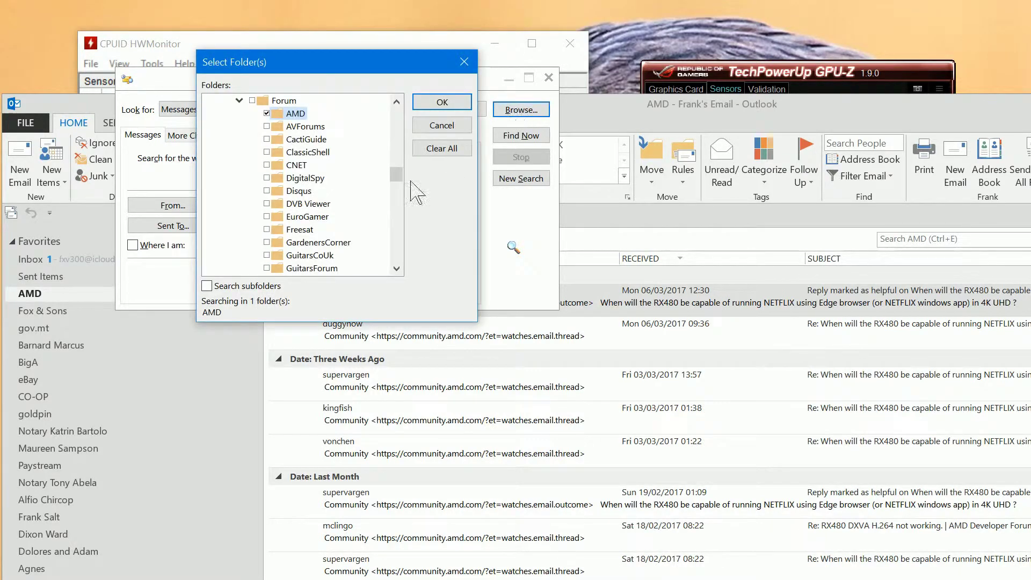
left_click(400, 167)
left_click_drag(400, 168, 398, 113)
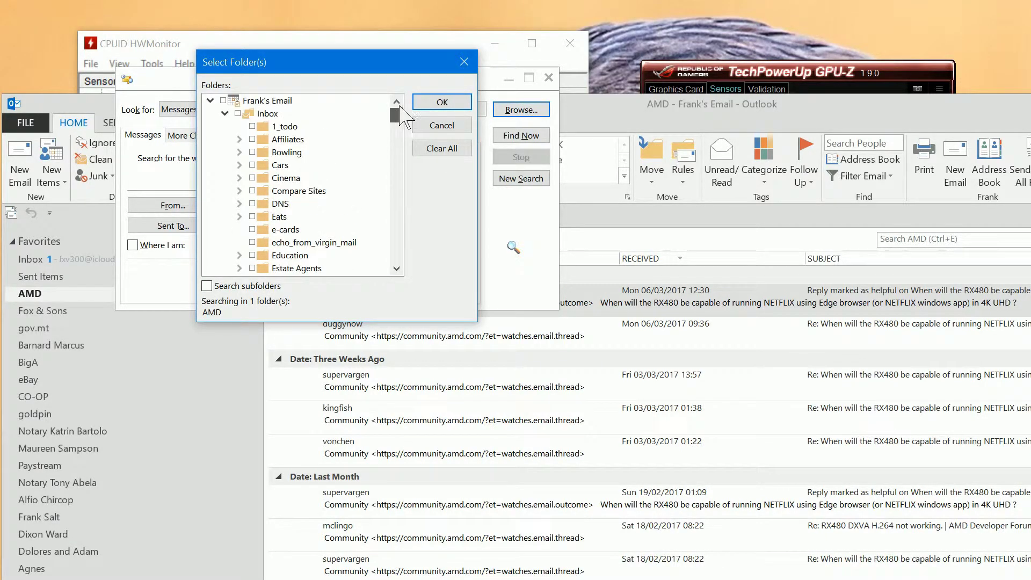
Limit the search to the Inbox and its subfolders, excluding the AMD folder
left_click(238, 114)
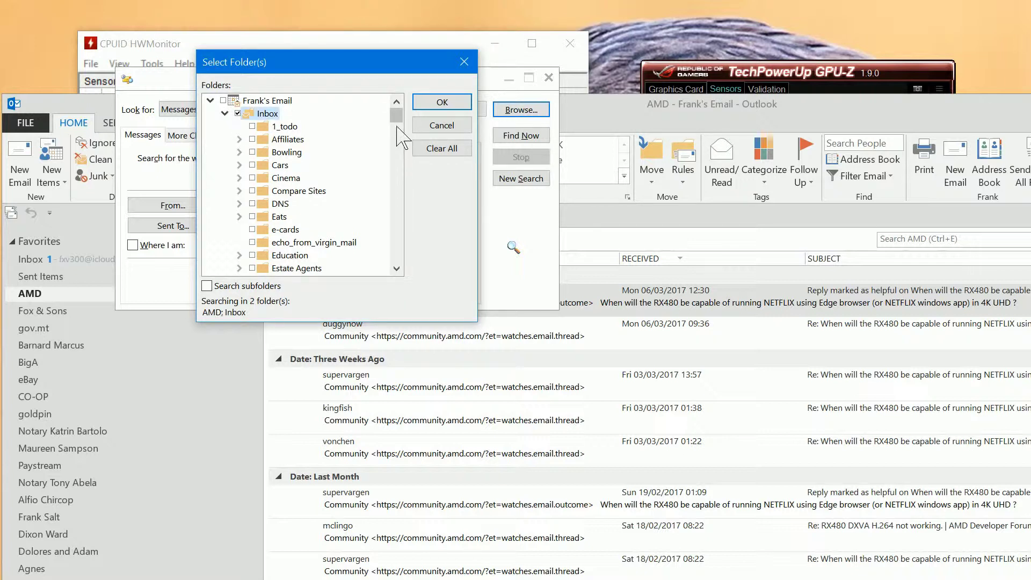
left_click(207, 286)
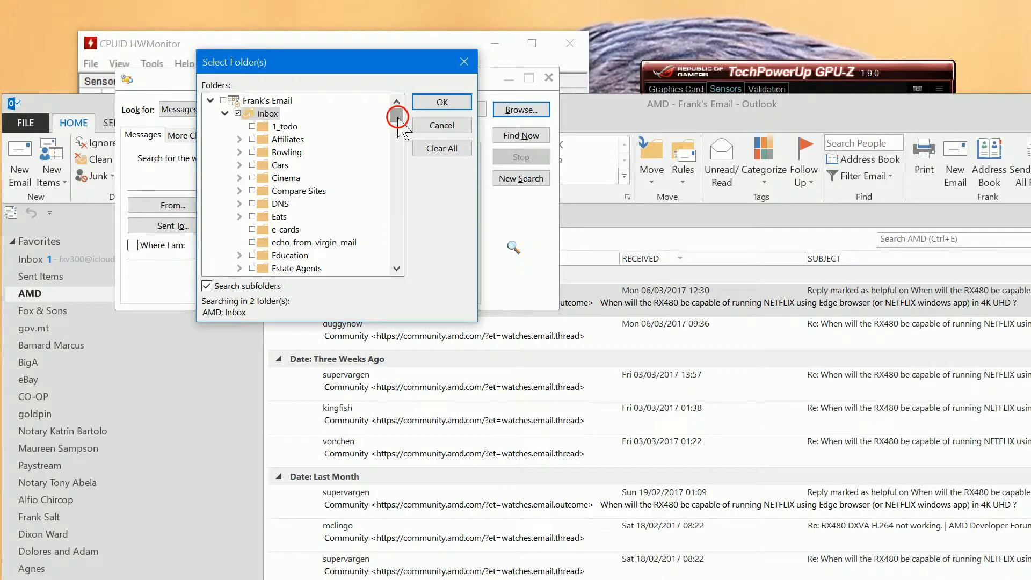
left_click_drag(396, 115, 402, 179)
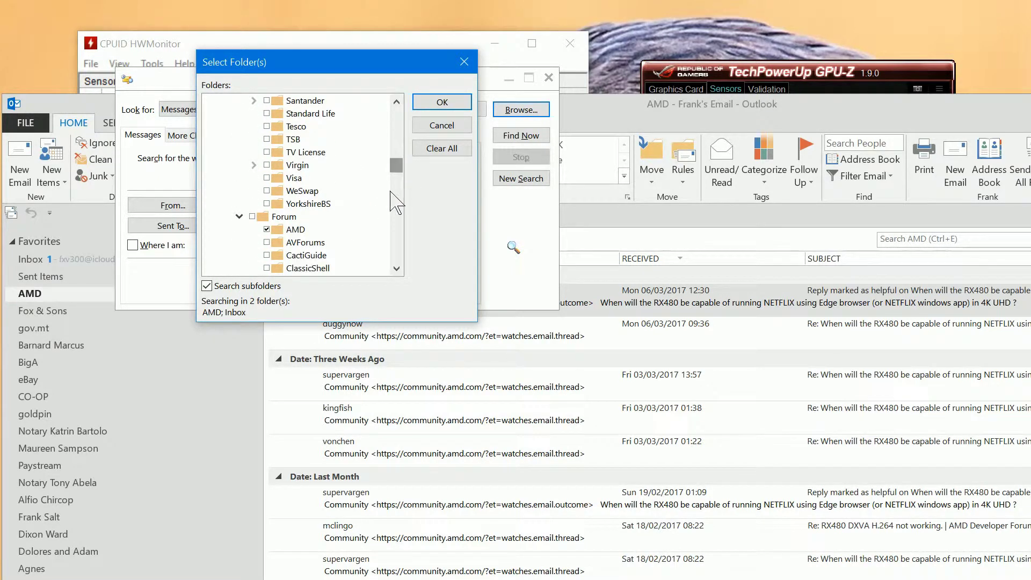
left_click(267, 229)
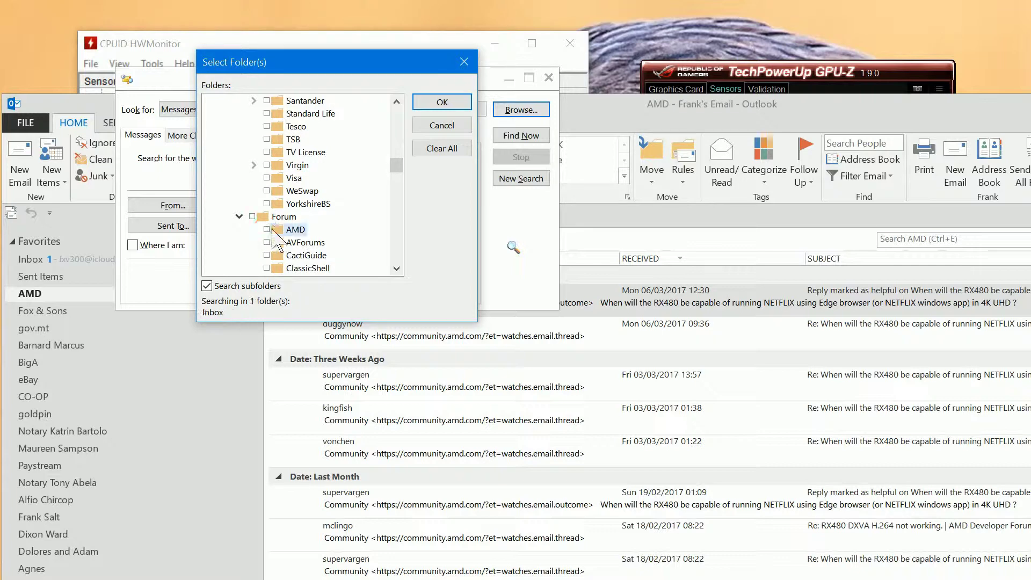
left_click(443, 102)
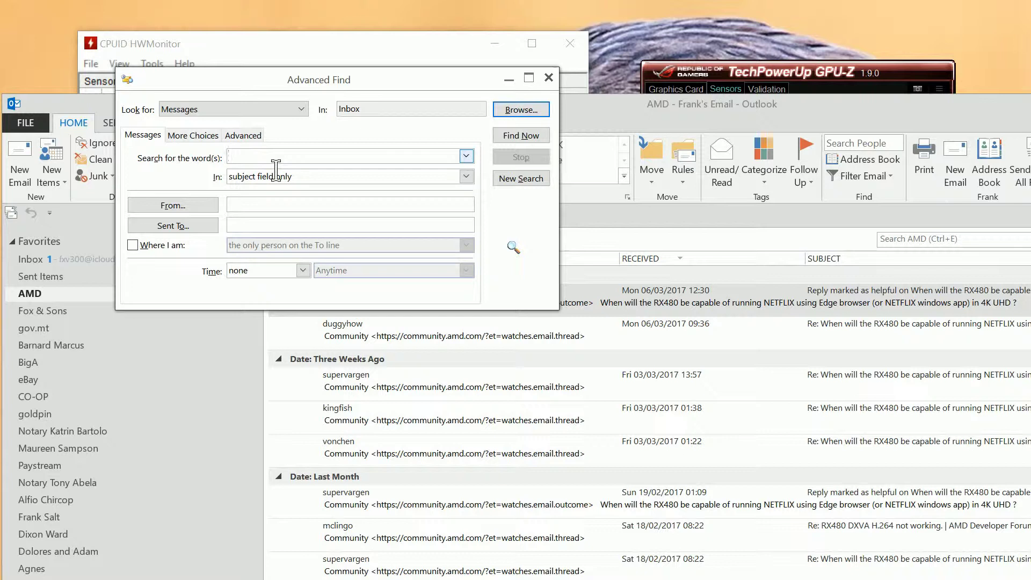
Enter 'AMD' as the search word, keeping the subject-field-only setting
type("AMD")
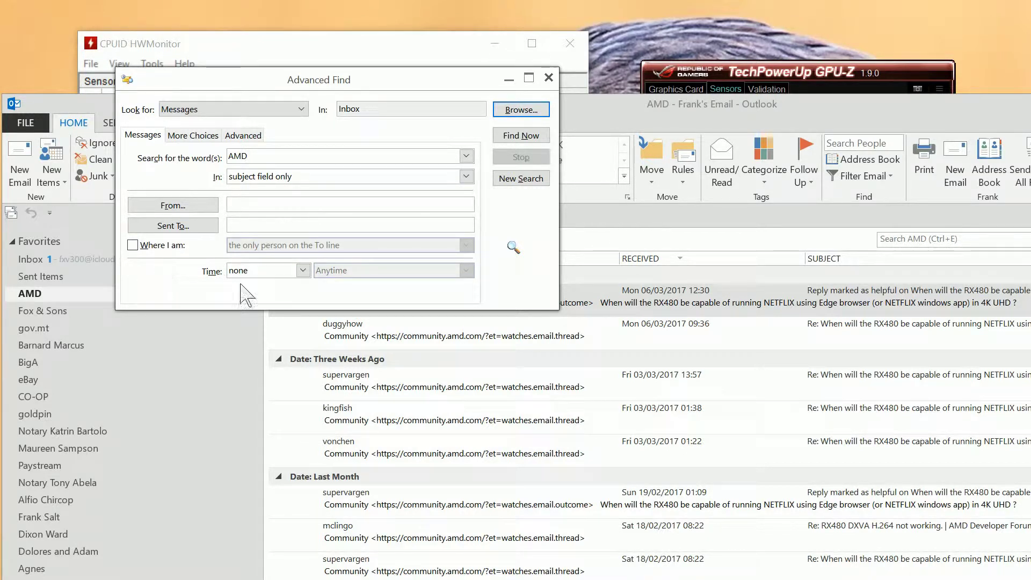
left_click_drag(492, 92, 543, 174)
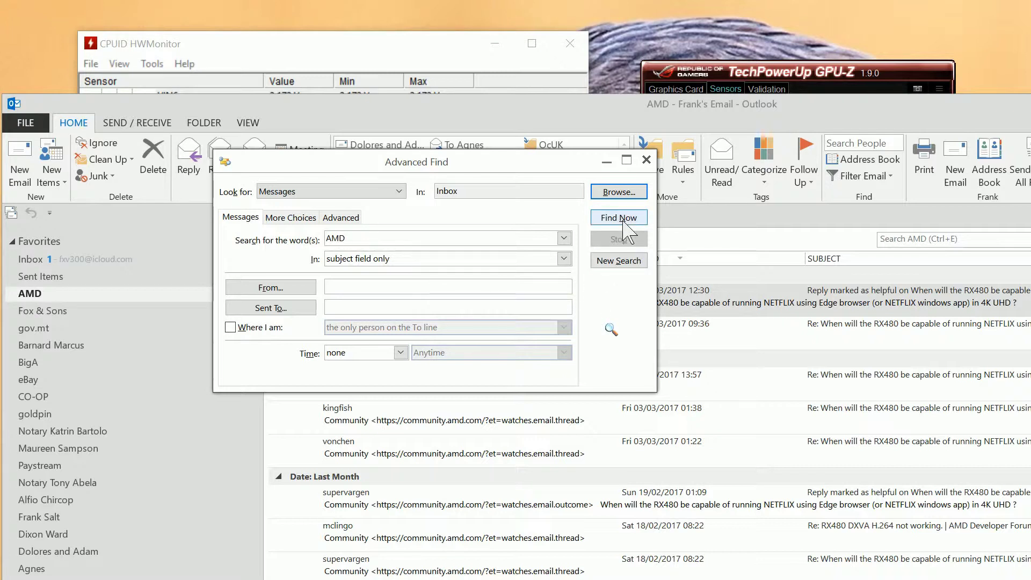
left_click(622, 219)
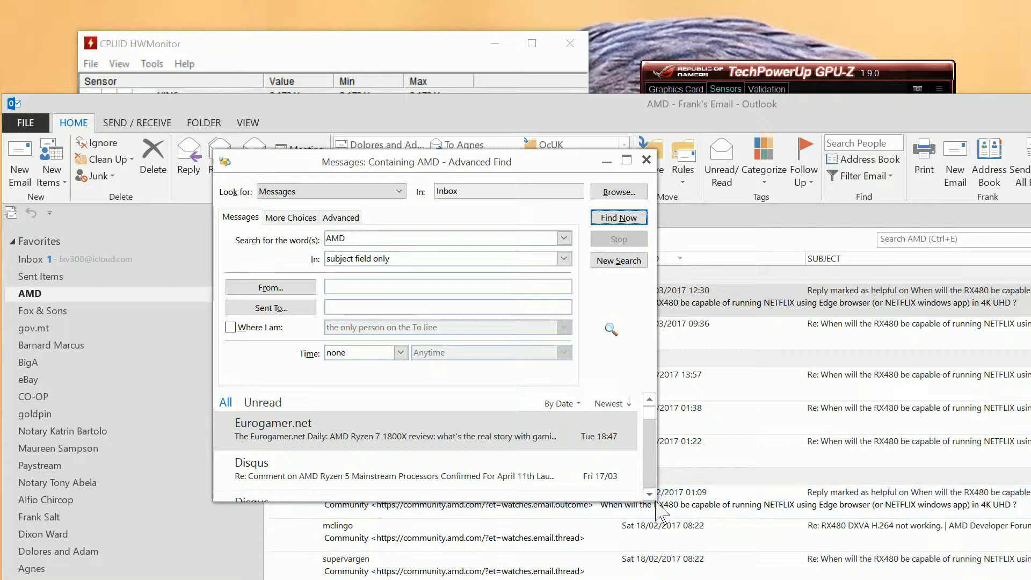
left_click_drag(656, 503, 905, 534)
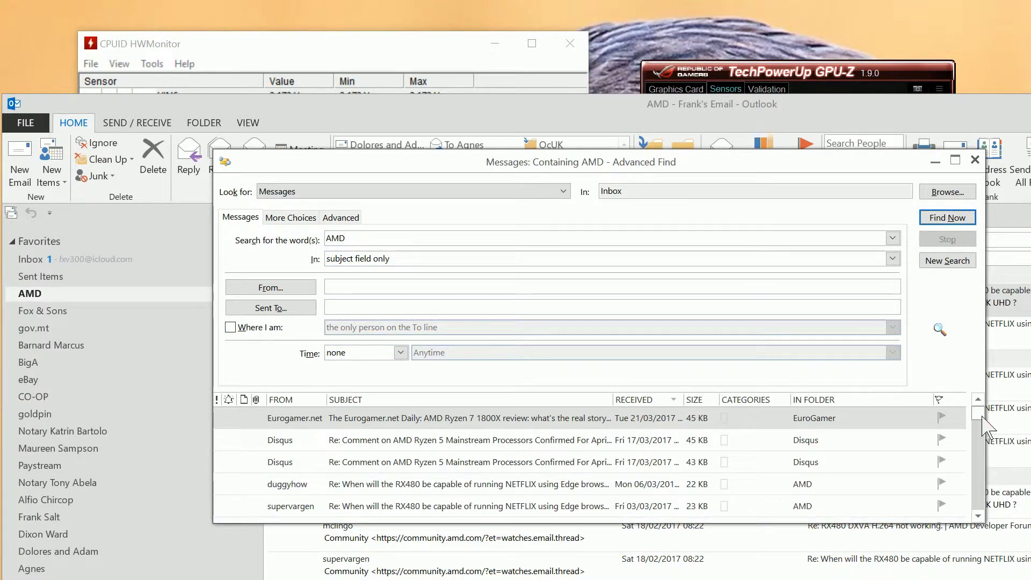
left_click_drag(983, 424, 980, 481)
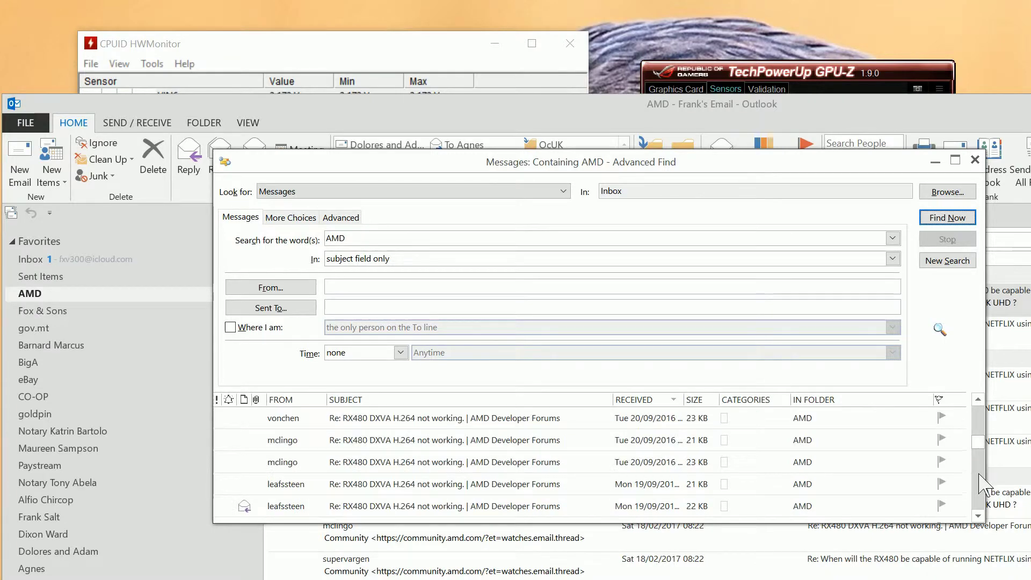
scroll(980, 482, "down", 5)
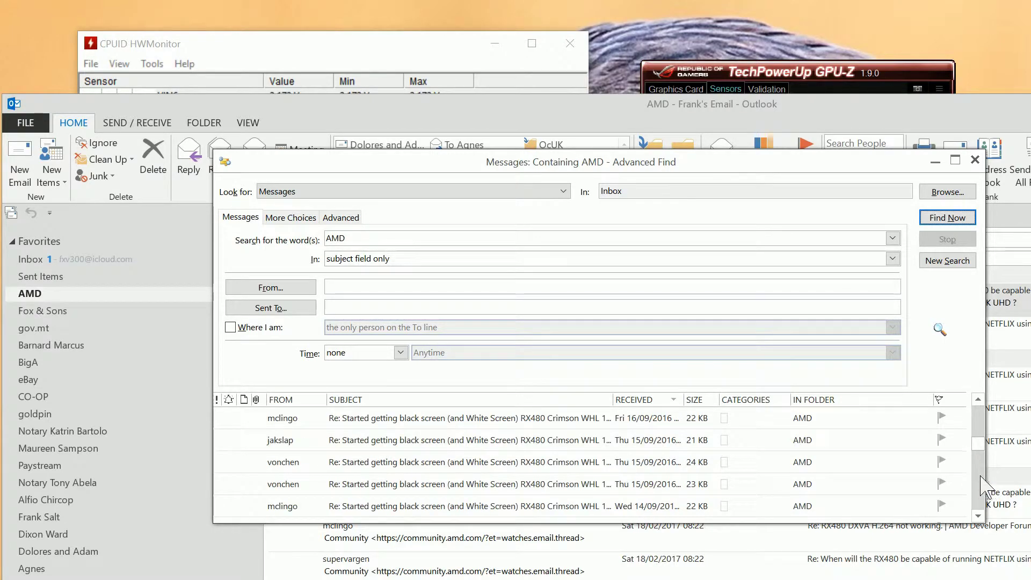
scroll(929, 489, "down", 3)
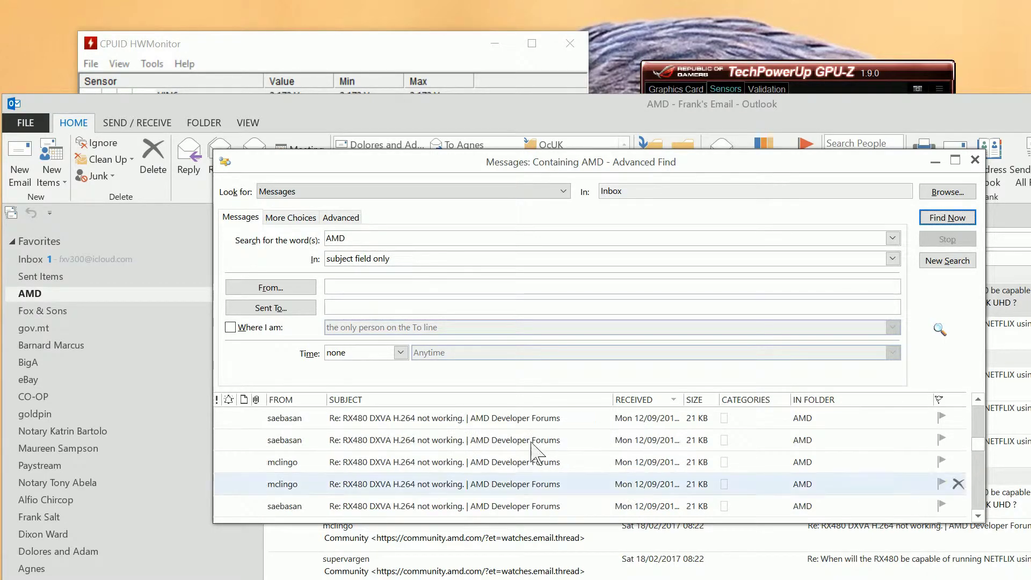
right_click(505, 423)
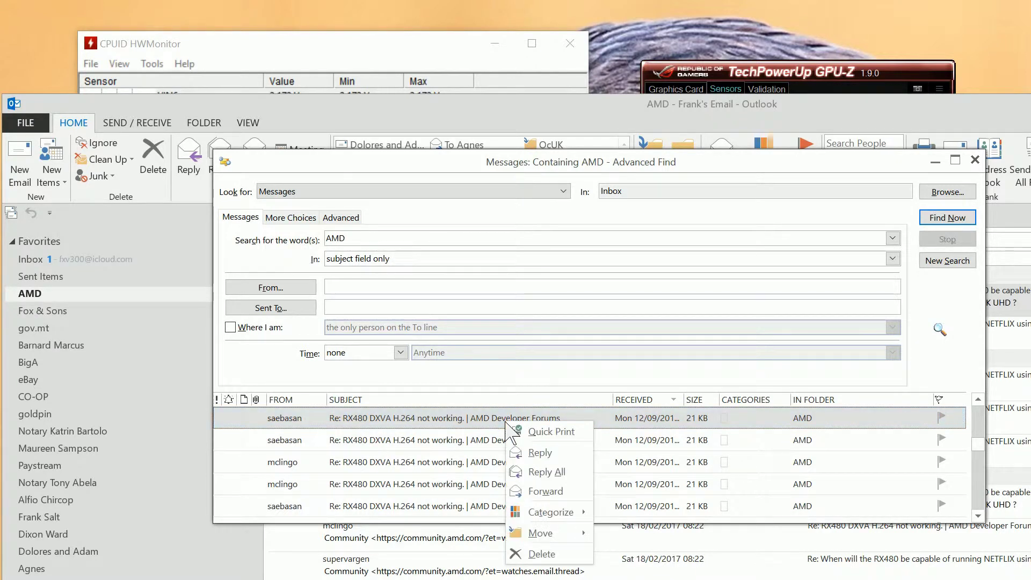
left_click(481, 421)
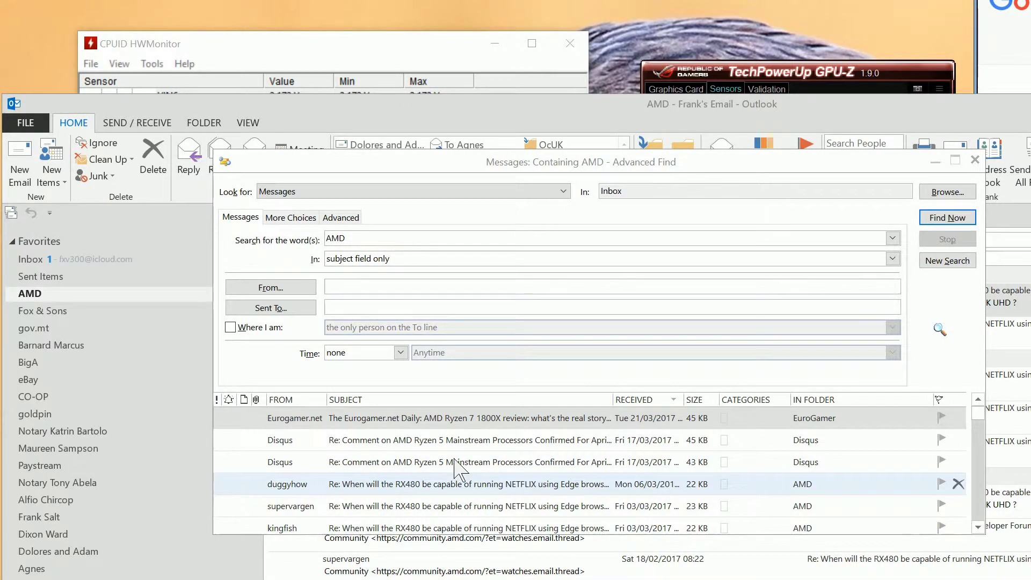
scroll(553, 497, "down", 1)
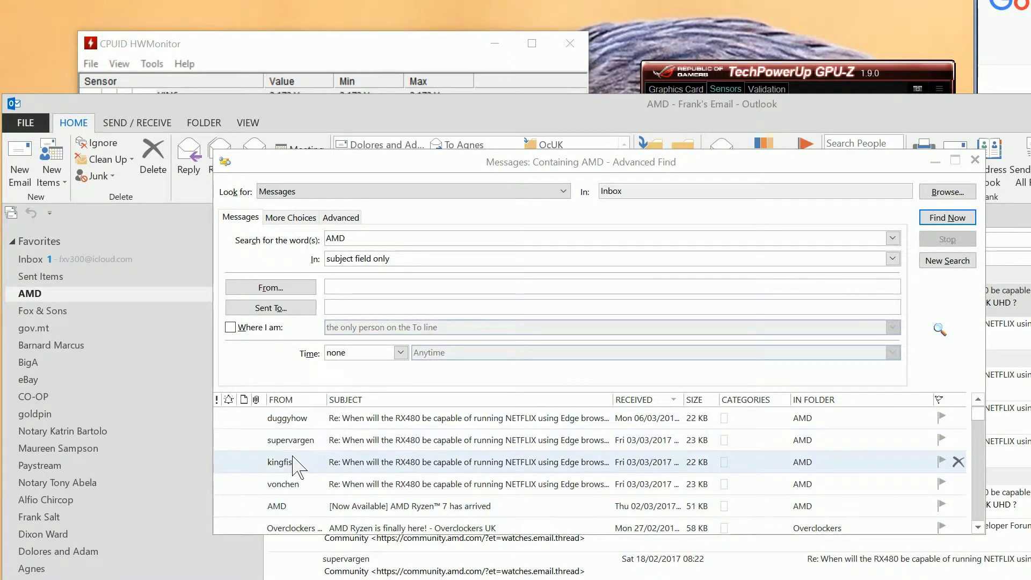
scroll(293, 456, "up", 1)
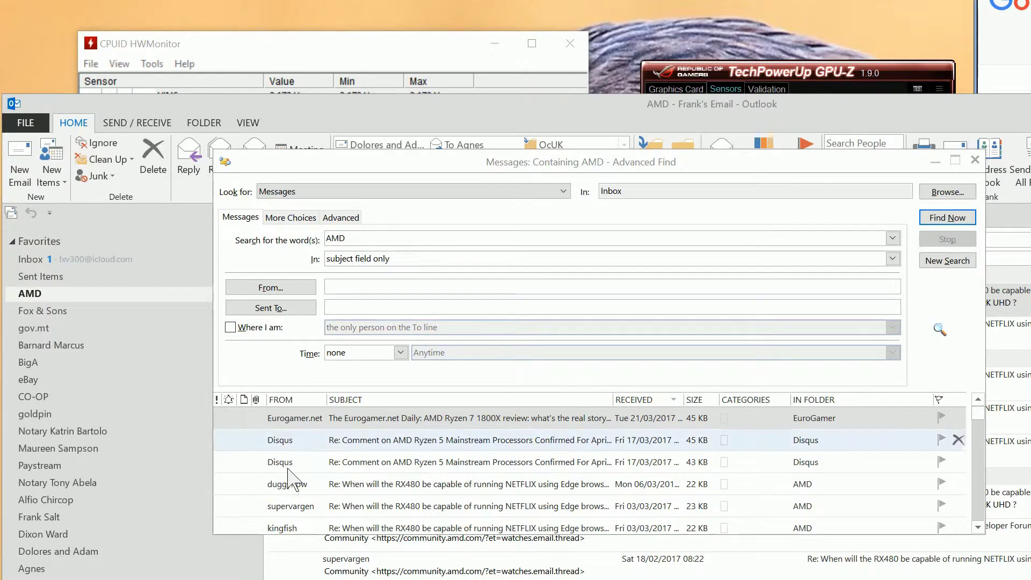
scroll(290, 480, "down", 2)
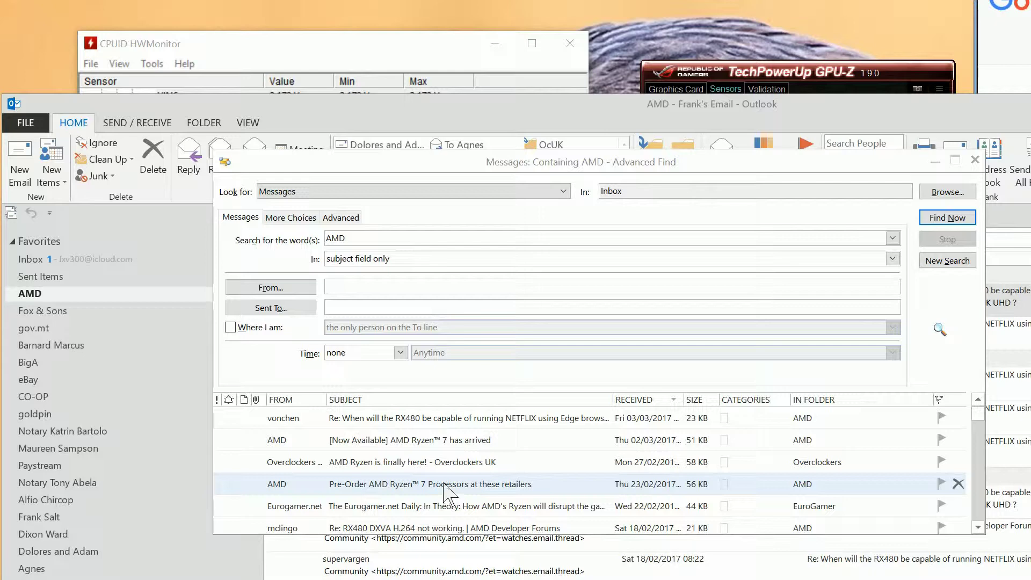
Open the 'Pre-Order AMD Ryzen™ 7 Processors at these retailers' result in its own window
double_click(445, 487)
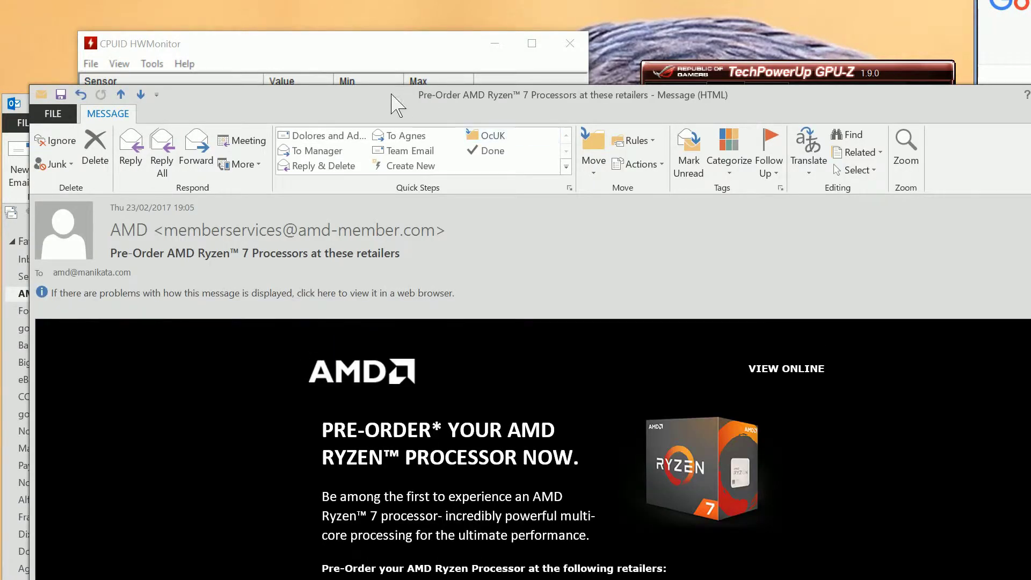
left_click_drag(395, 101, 444, 95)
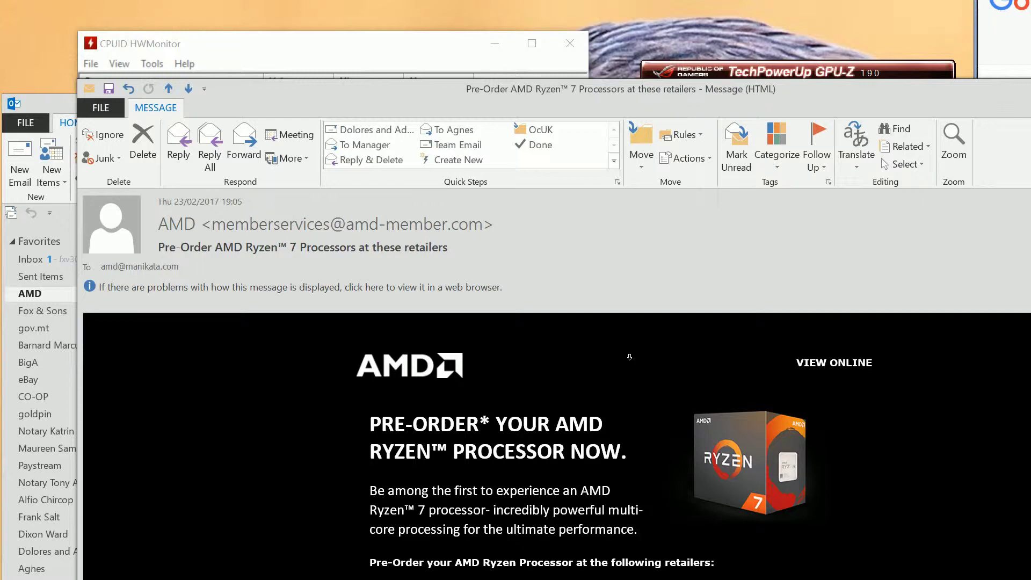
From the Ryzen message, open Advanced Find and confirm its AMD folder sits under Software
key("ctrl+shift+f")
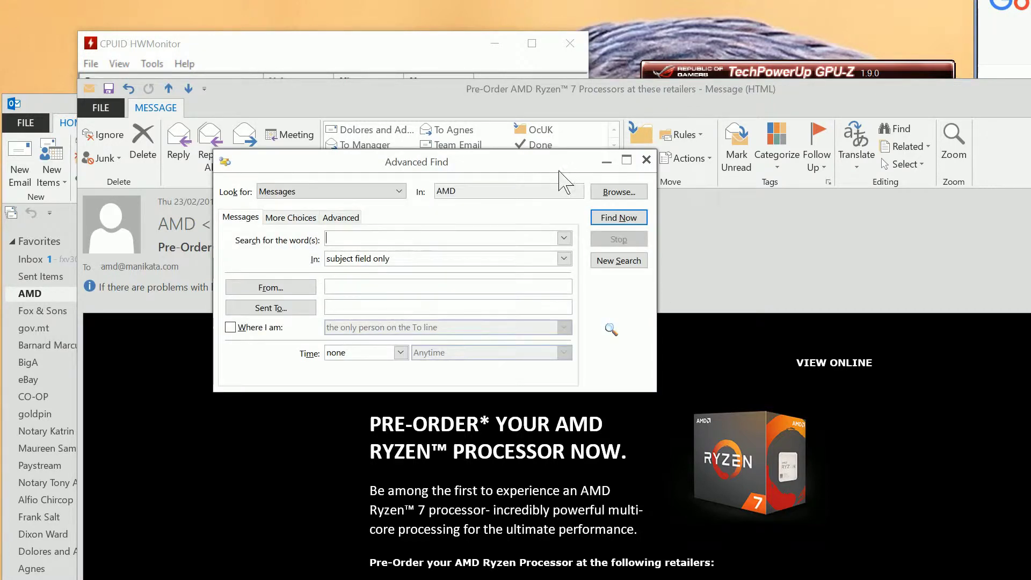
left_click_drag(537, 164, 624, 191)
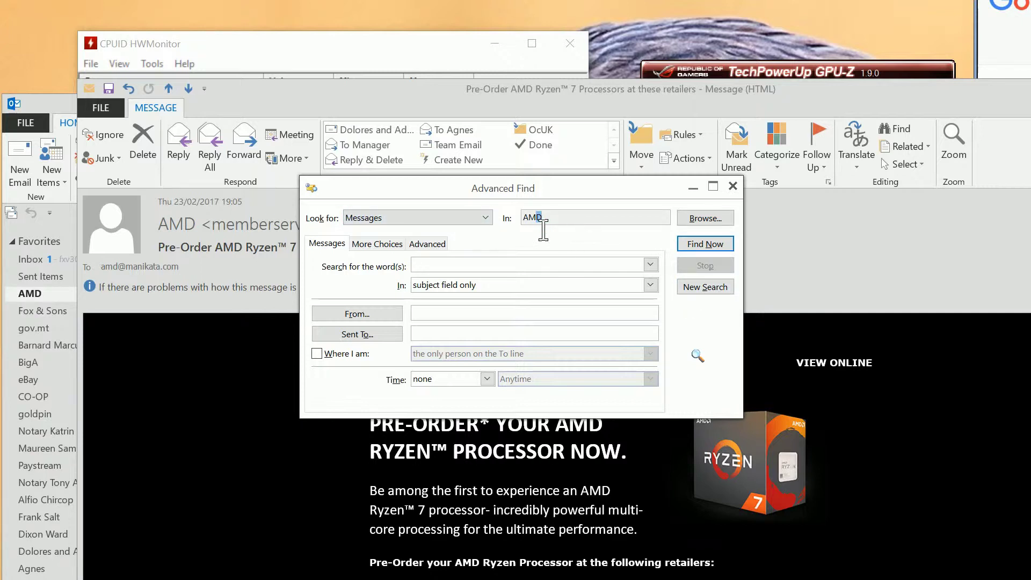
double_click(530, 218)
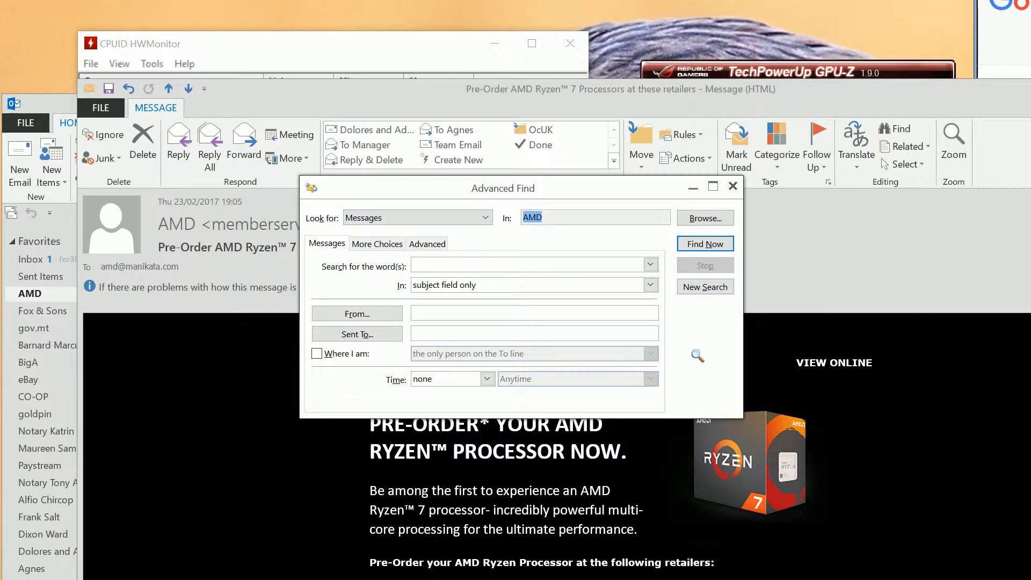
left_click(708, 221)
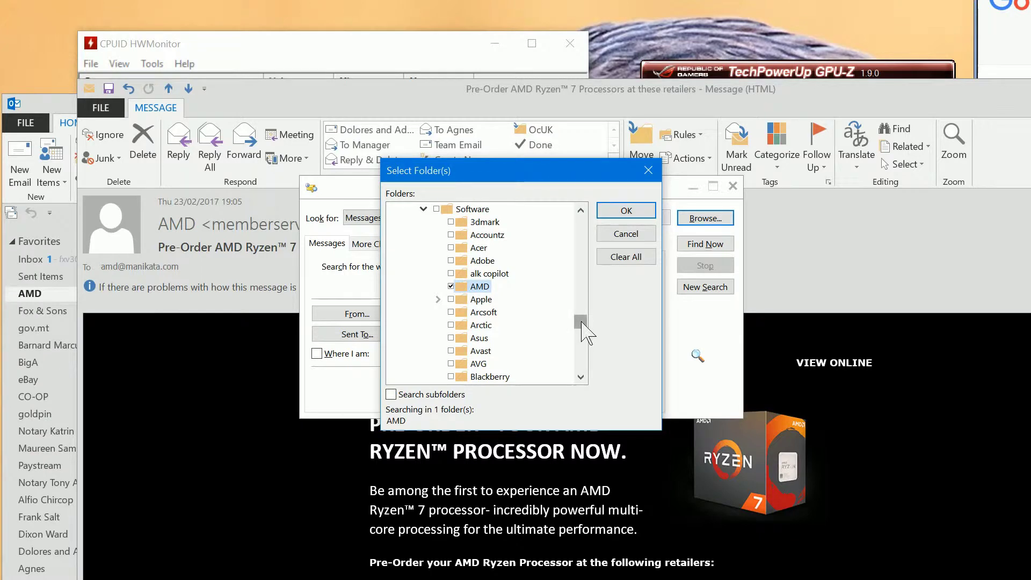
left_click_drag(579, 322, 582, 249)
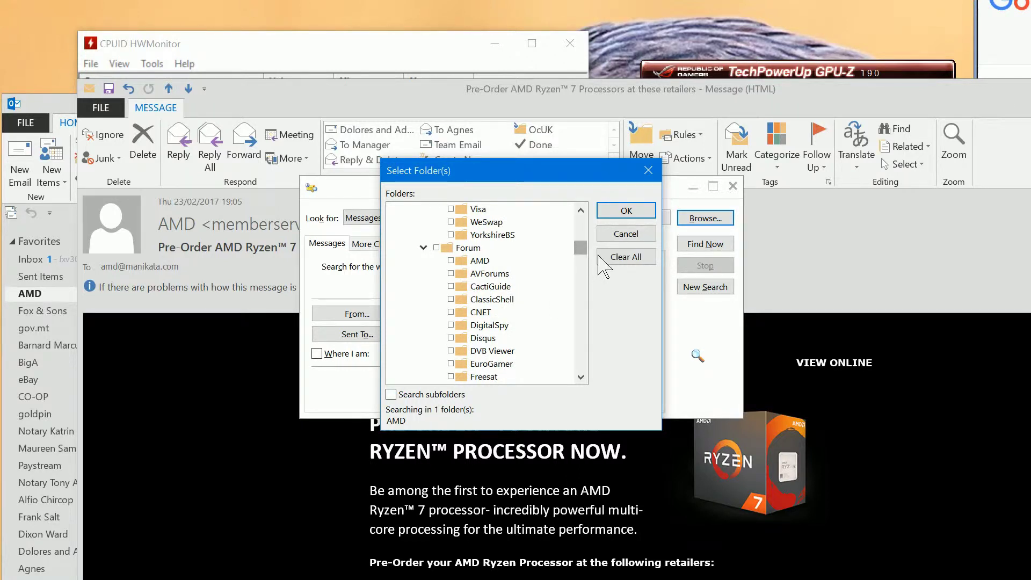
left_click(649, 170)
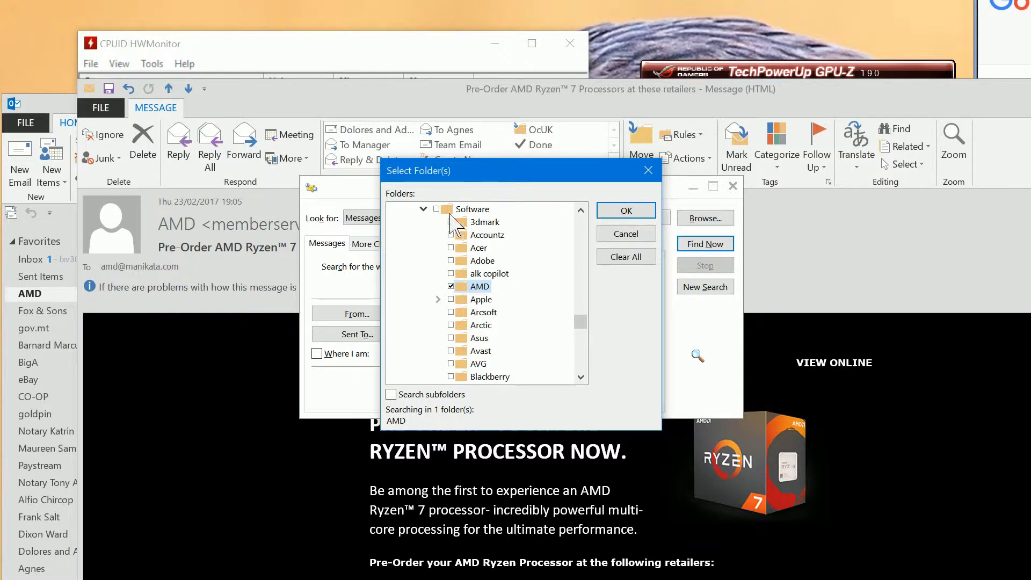
left_click(648, 171)
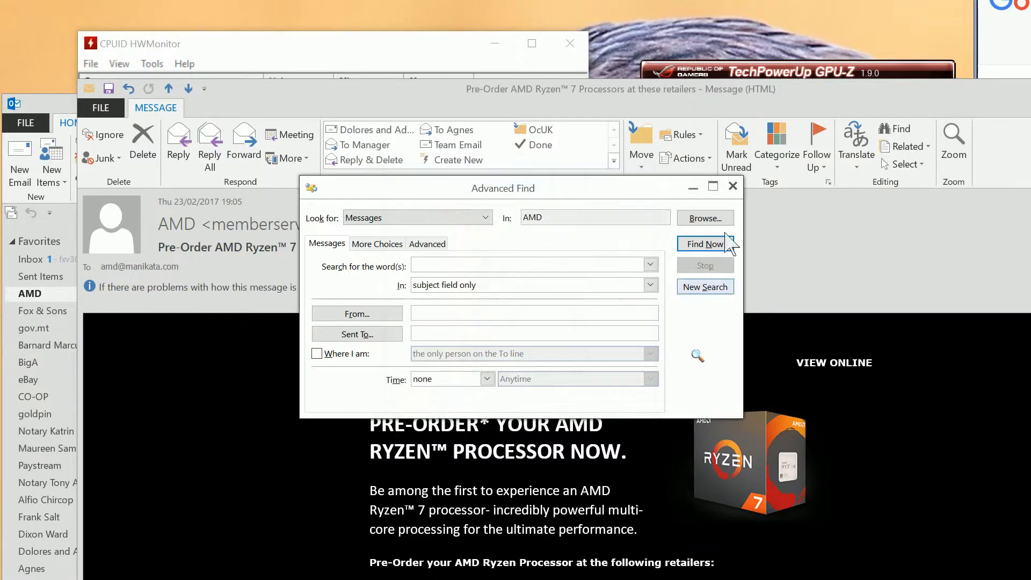
Close the Pre-Order message and open the 'AMD Ryzen is finally here! - Overclockers UK' result
left_click(732, 186)
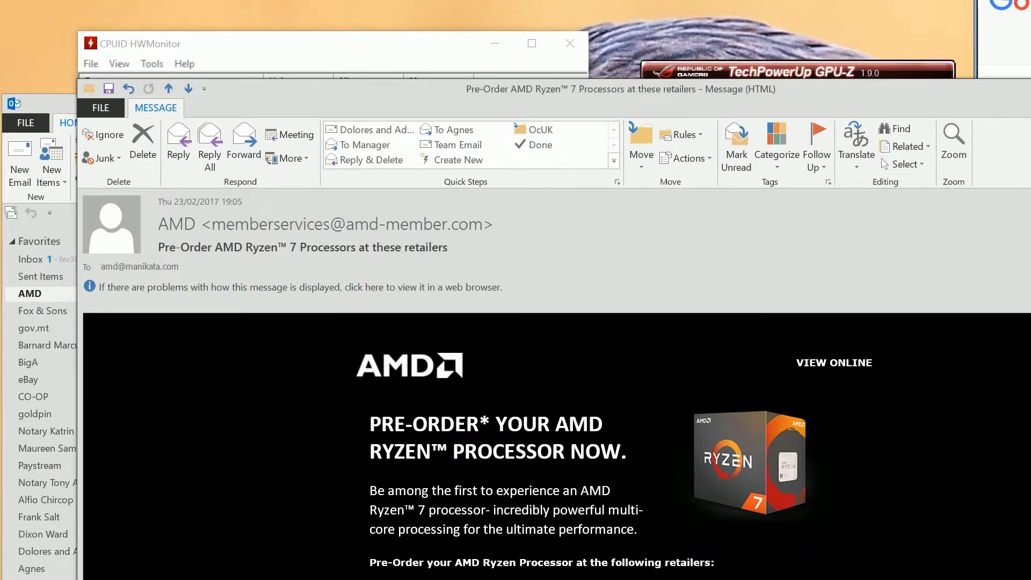
key("Escape")
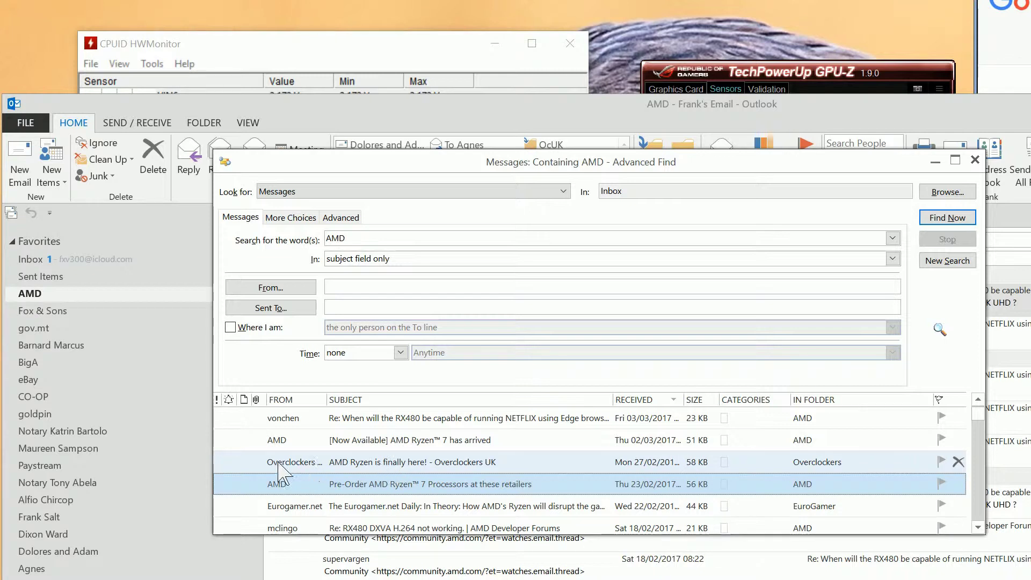
double_click(411, 469)
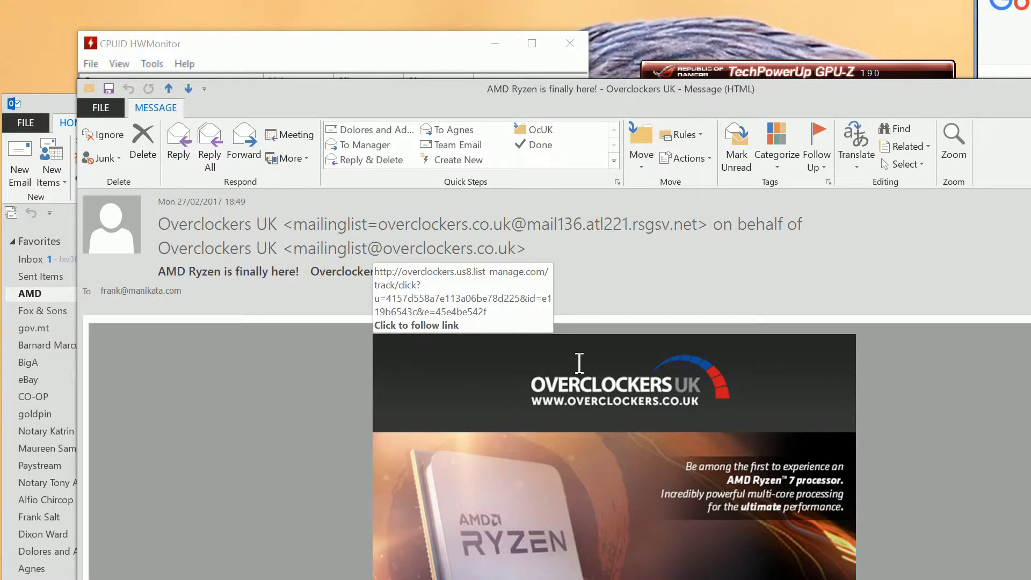
Open Advanced Find from the Overclockers UK message and confirm it lives in the Overclockers folder
key("ctrl+shift+f")
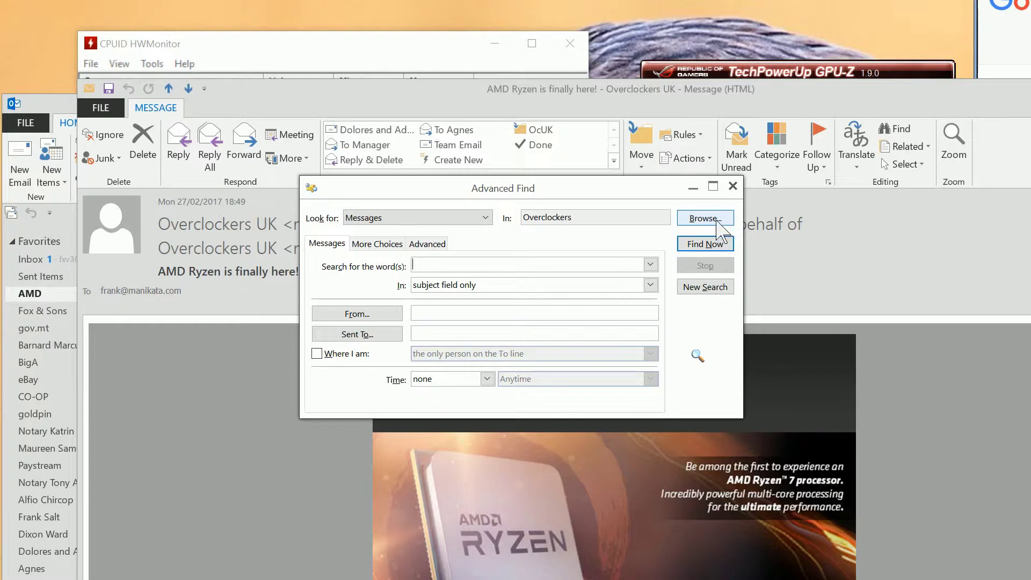
left_click(718, 225)
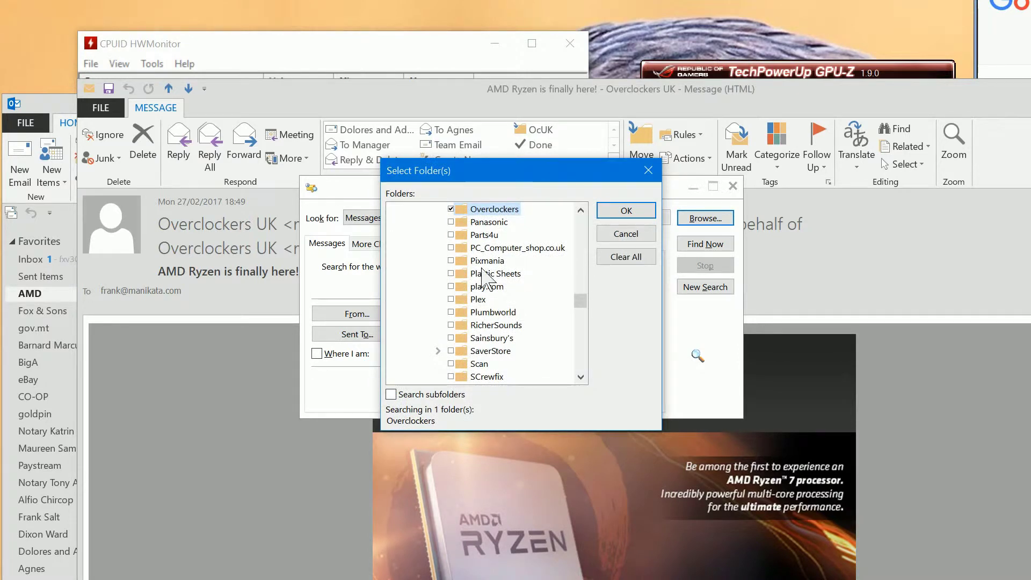
left_click_drag(581, 300, 591, 267)
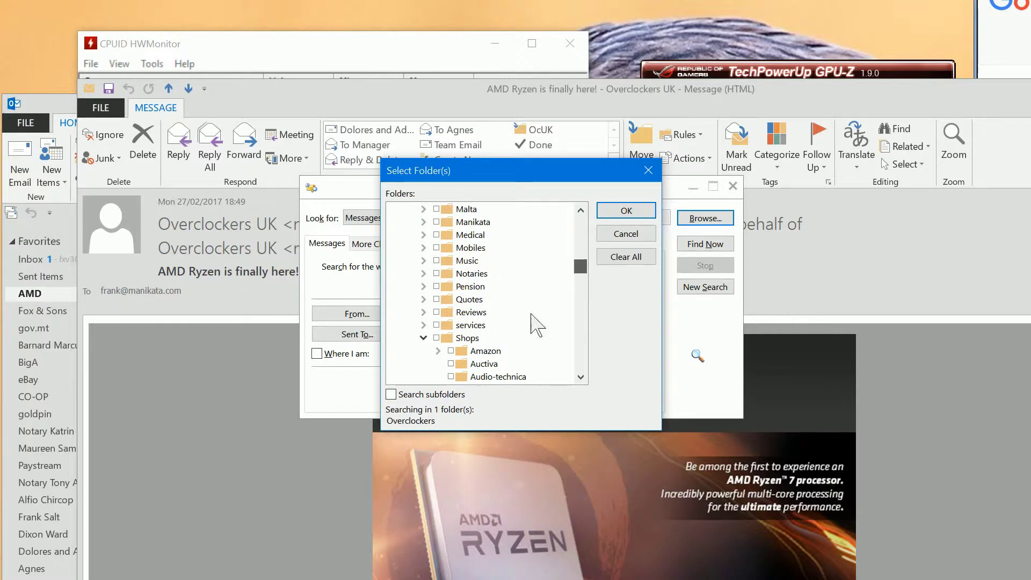
left_click(620, 235)
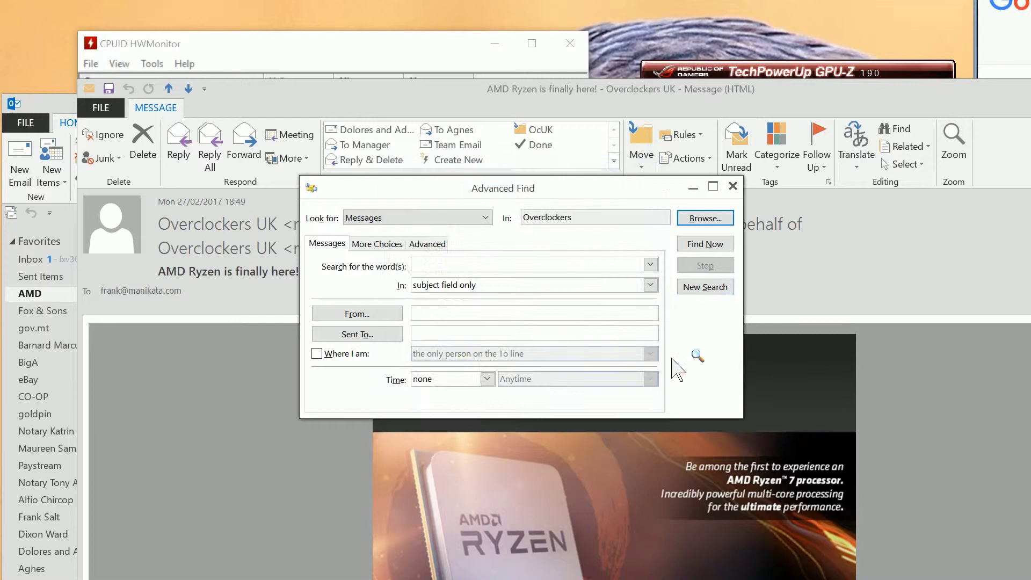